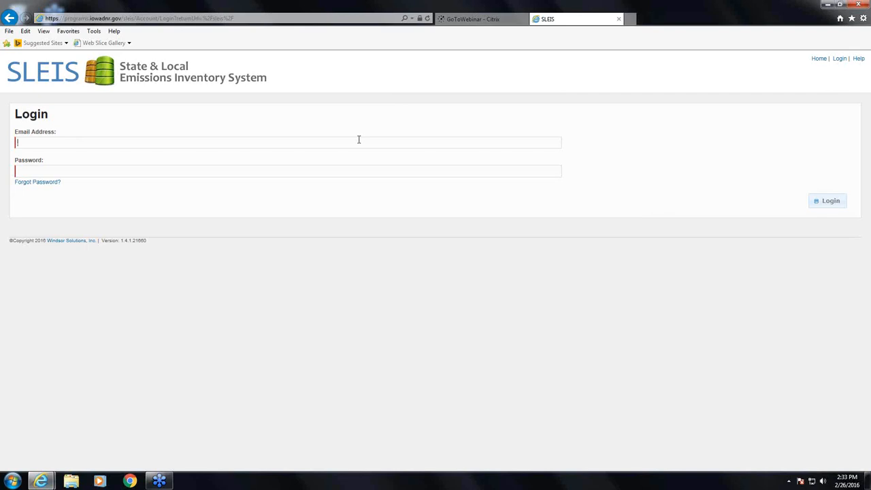
Log in to SLEIS with the account email and password
{"action": "key", "text": "Tab"}
{"action": "type", "text": "********"}
{"action": "left_click", "coordinate": [831, 202]}
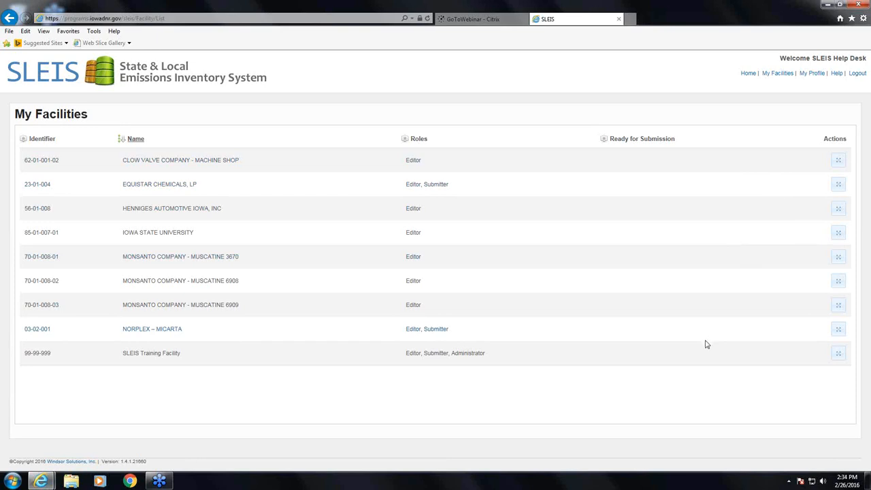
Open the SLEIS Training Facility's reports from the My Facilities list
{"action": "left_click", "coordinate": [838, 355]}
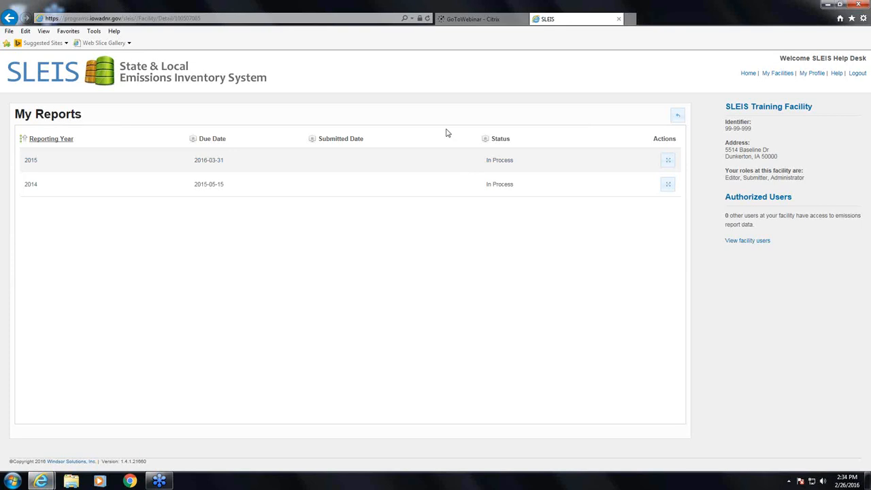
Open the 2015 report, then download and open its template zip 2015_99-99-999_Emissions_Report_Template.zip
{"action": "left_click", "coordinate": [666, 162]}
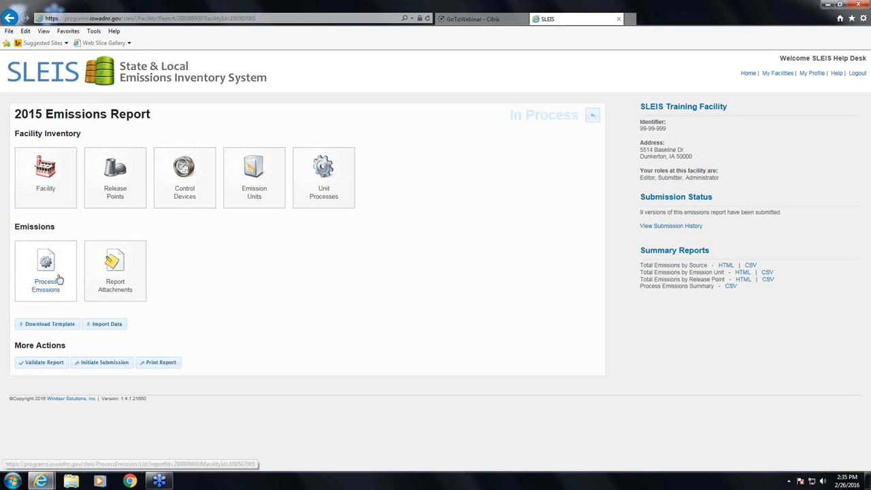
{"action": "left_click", "coordinate": [53, 330]}
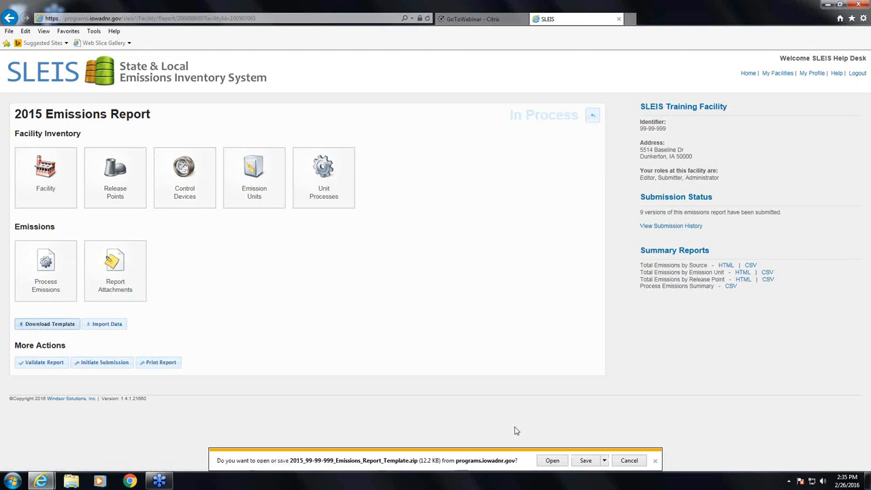
{"action": "left_click", "coordinate": [552, 461]}
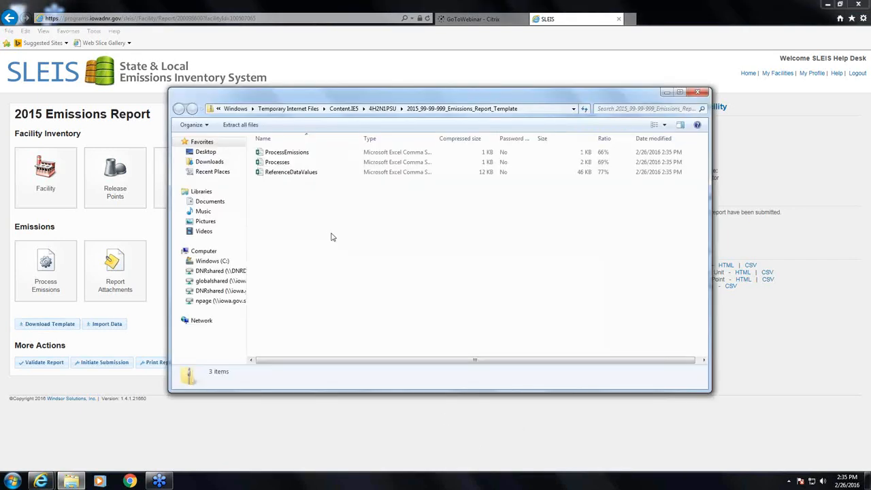
Open ReferenceDataValues.csv from the template zip in Excel
{"action": "left_click", "coordinate": [287, 172]}
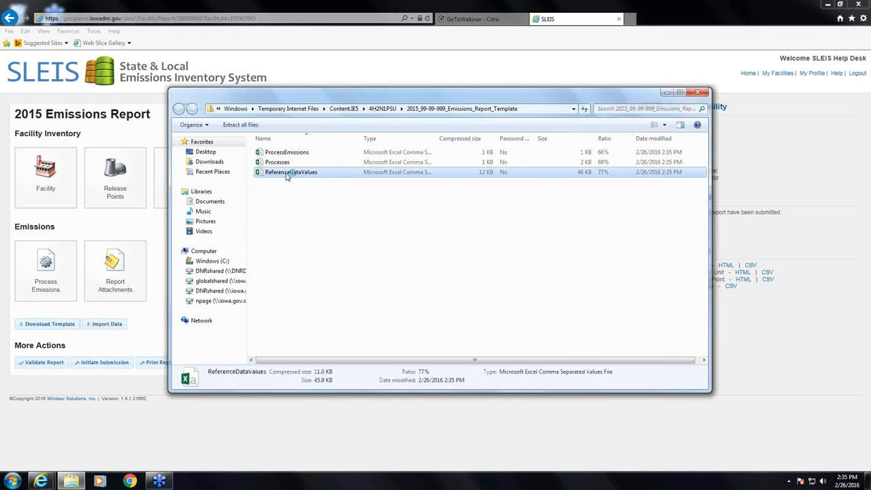
{"action": "double_click", "coordinate": [286, 174]}
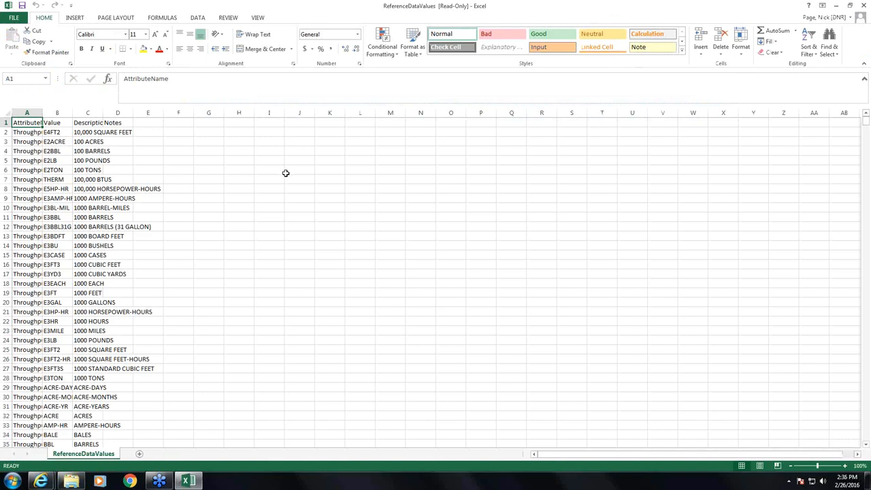
Auto-fit all ReferenceDataValues columns and highlight the Value codes in B2:B19
{"action": "left_click", "coordinate": [5, 115]}
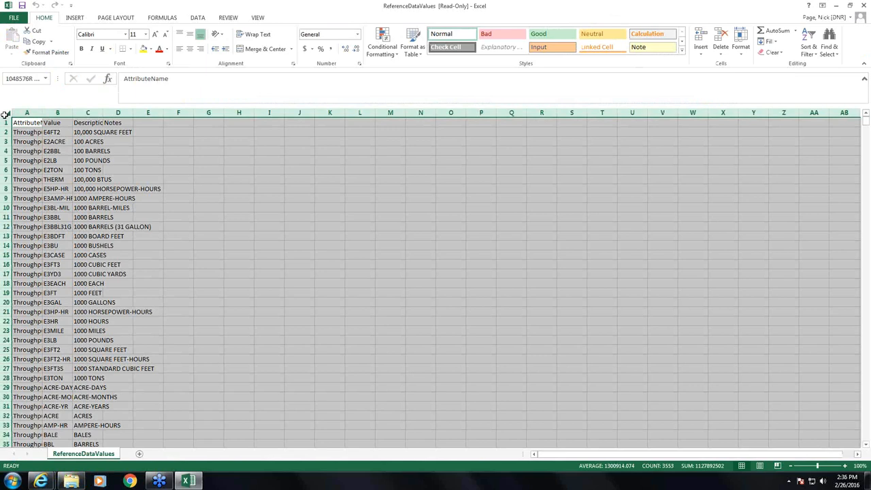
{"action": "double_click", "coordinate": [42, 113]}
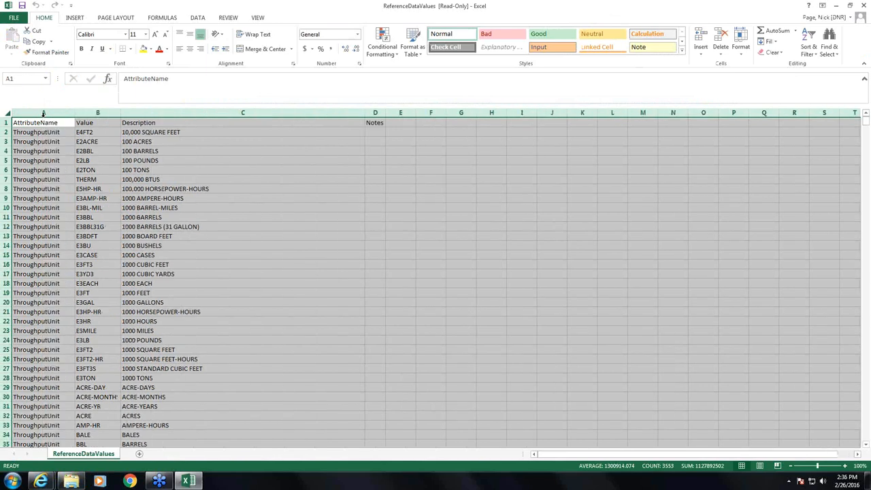
{"action": "left_click", "coordinate": [96, 133]}
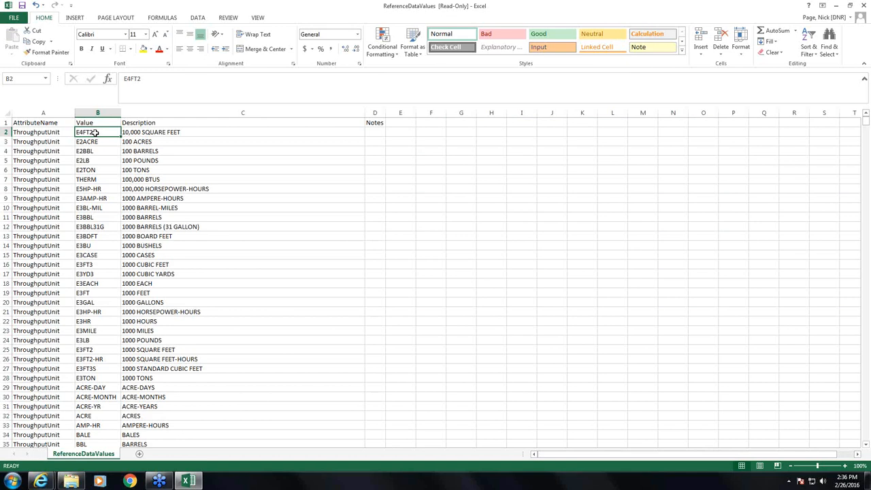
{"action": "left_click_drag", "start_coordinate": [93, 133], "coordinate": [89, 292]}
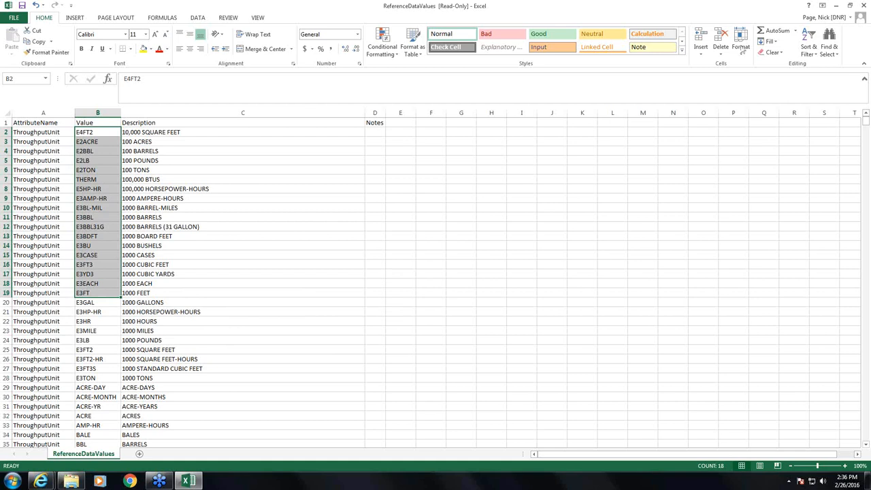
Close ReferenceDataValues without saving and open Processes.csv from the zip
{"action": "left_click", "coordinate": [863, 8]}
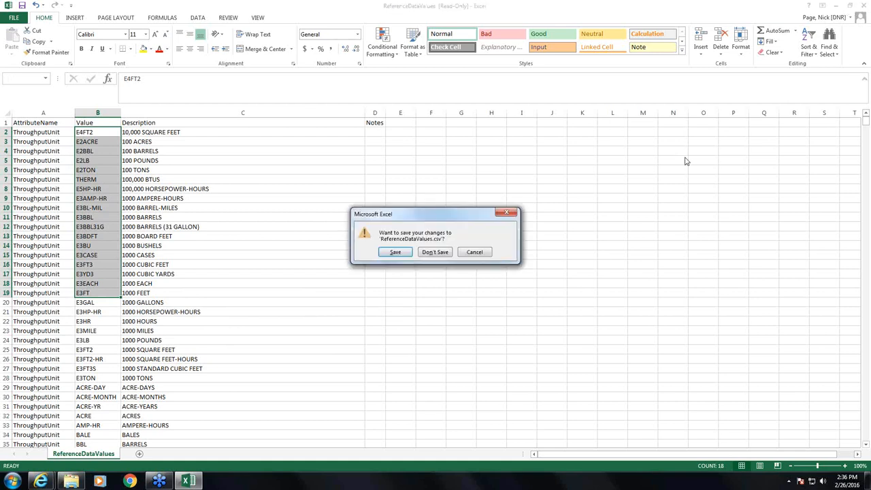
{"action": "left_click", "coordinate": [441, 256]}
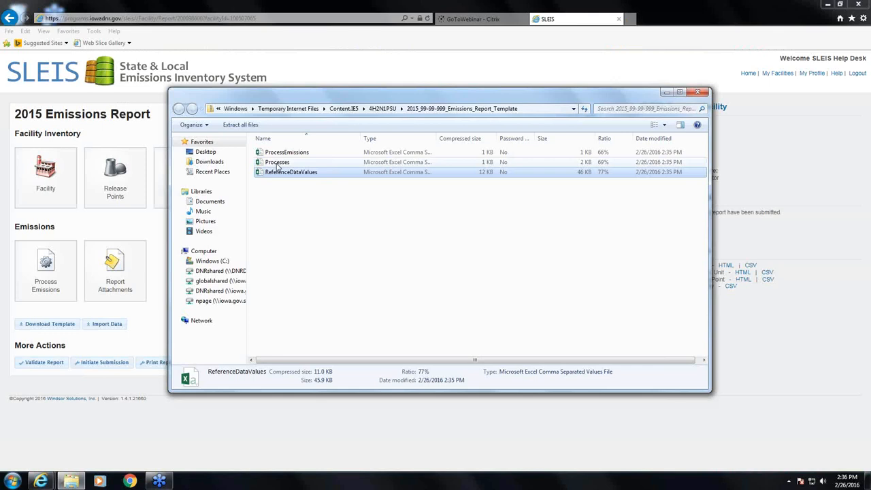
{"action": "double_click", "coordinate": [277, 164]}
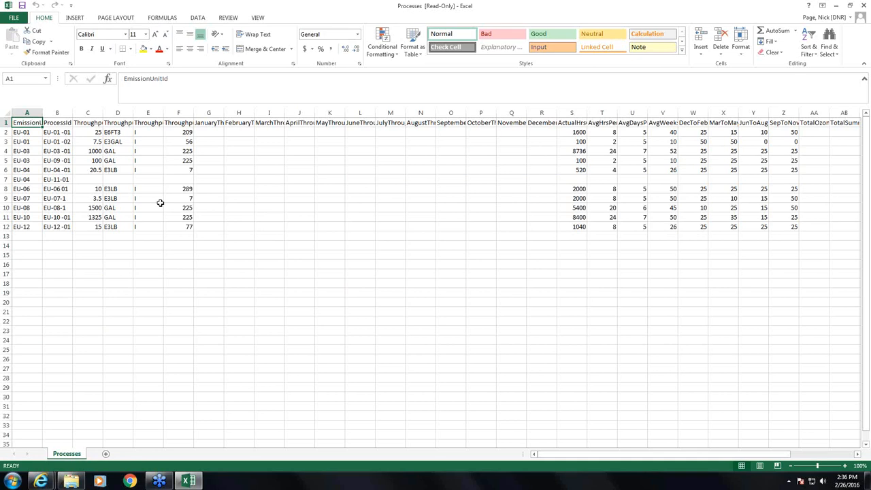
Auto-fit every Processes column and highlight the emission unit and process IDs in A2:B12
{"action": "left_click", "coordinate": [6, 113]}
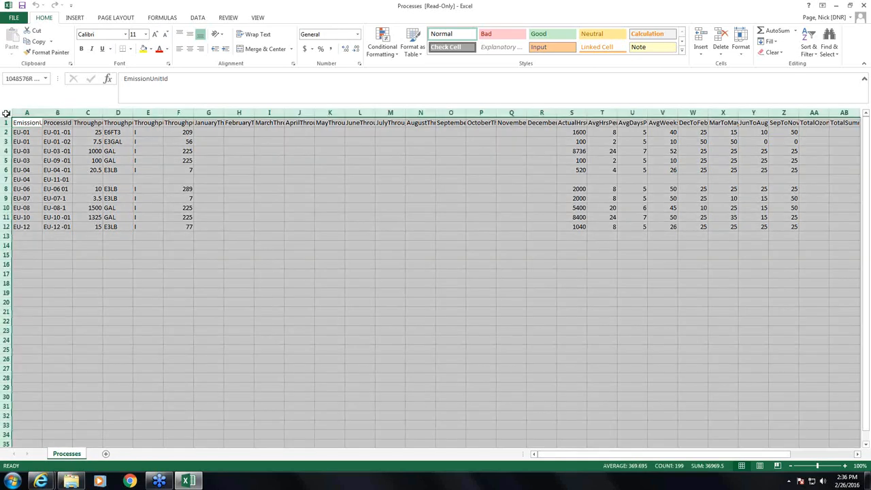
{"action": "double_click", "coordinate": [42, 113]}
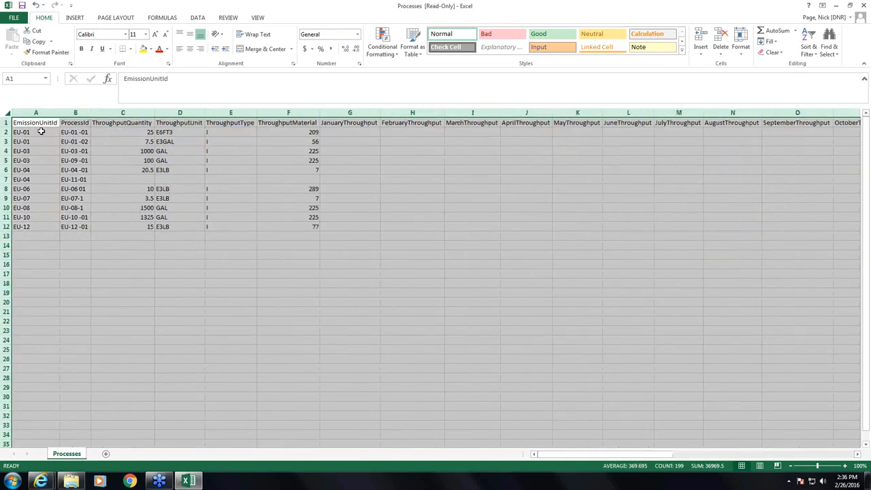
{"action": "left_click", "coordinate": [79, 131]}
{"action": "left_click_drag", "start_coordinate": [44, 132], "coordinate": [72, 223]}
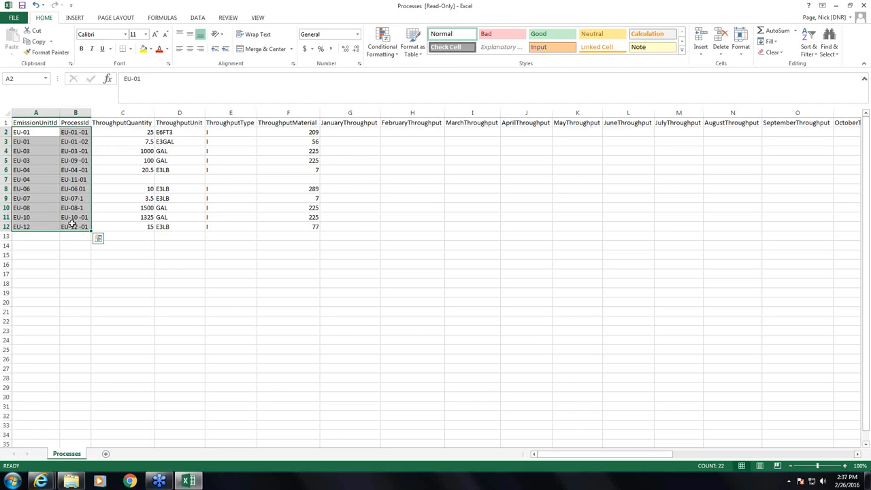
{"action": "left_click", "coordinate": [118, 135]}
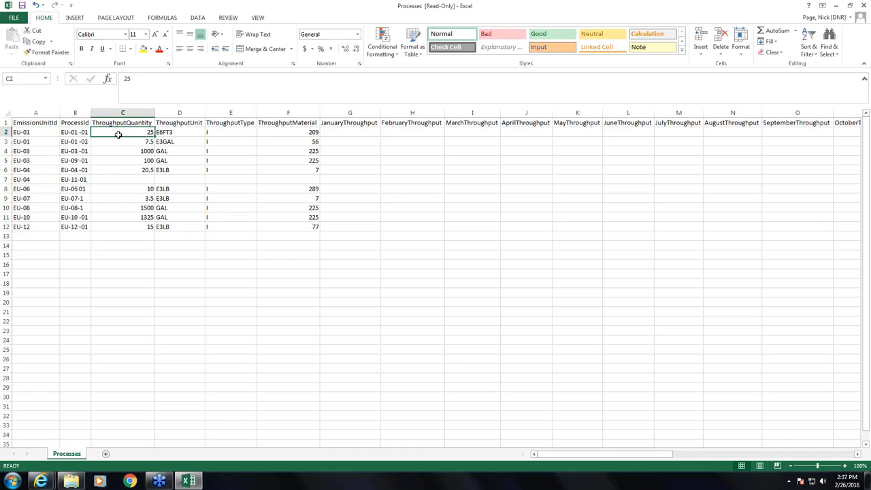
{"action": "left_click_drag", "start_coordinate": [142, 122], "coordinate": [269, 123]}
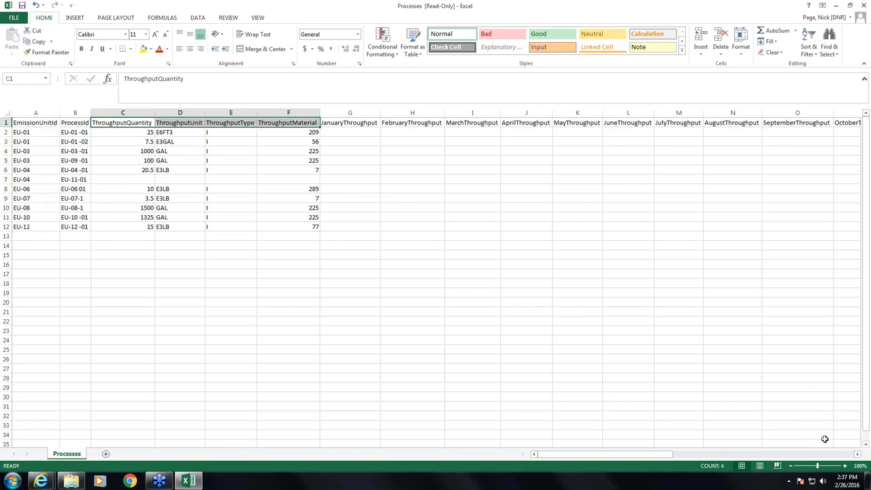
{"action": "left_click", "coordinate": [857, 454]}
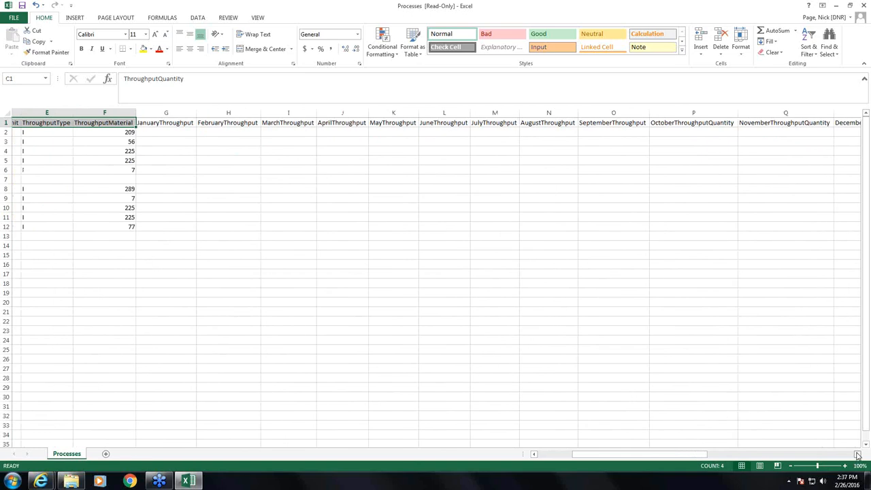
{"action": "left_click", "coordinate": [858, 456]}
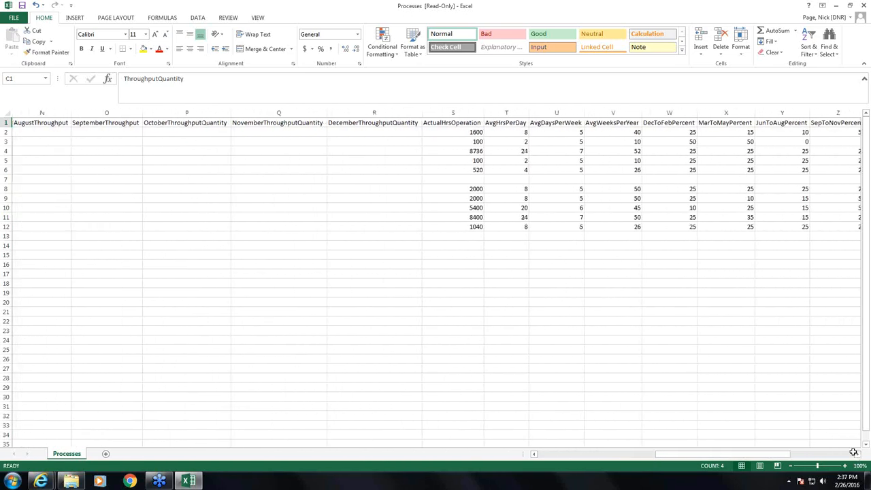
{"action": "left_click", "coordinate": [463, 123]}
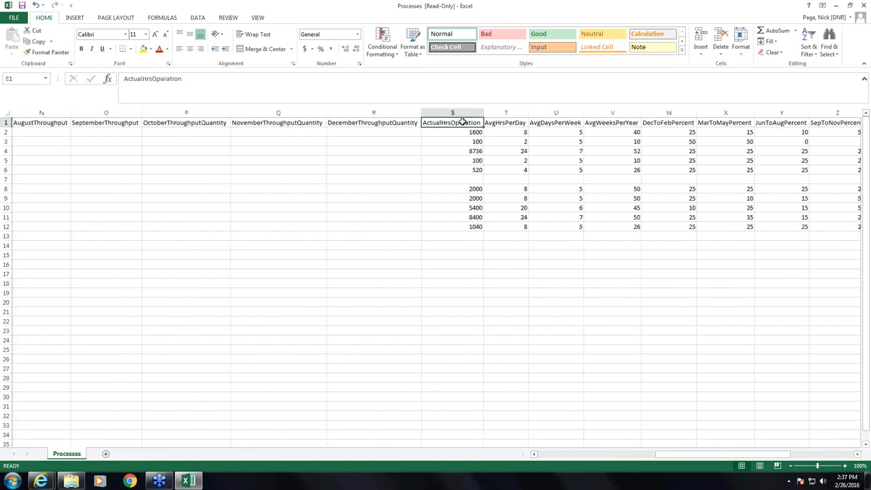
{"action": "left_click_drag", "start_coordinate": [463, 122], "coordinate": [597, 126]}
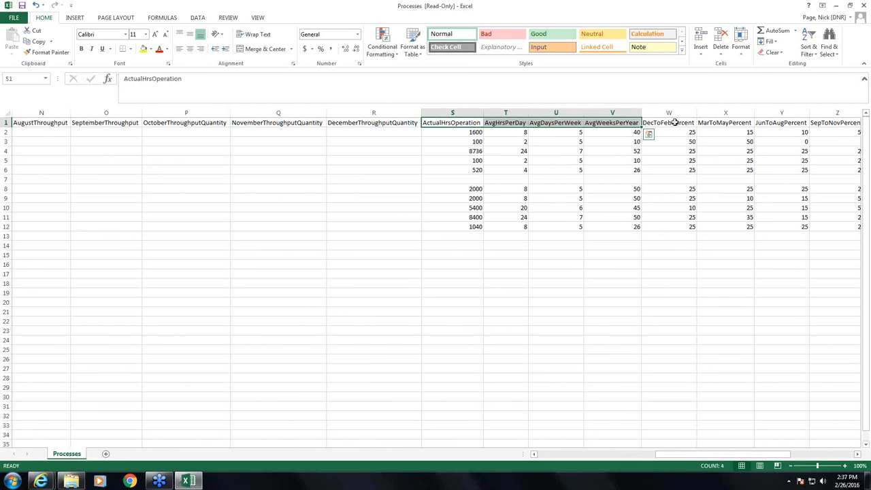
{"action": "left_click_drag", "start_coordinate": [675, 123], "coordinate": [828, 125]}
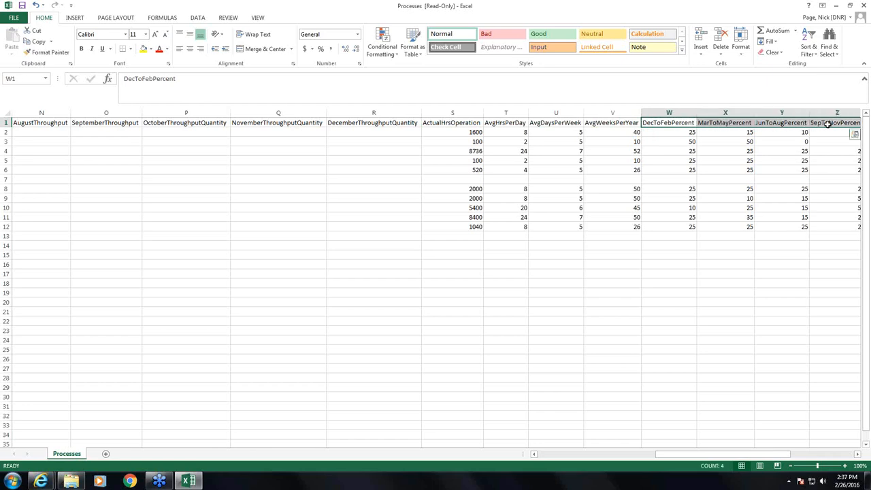
{"action": "left_click", "coordinate": [470, 130]}
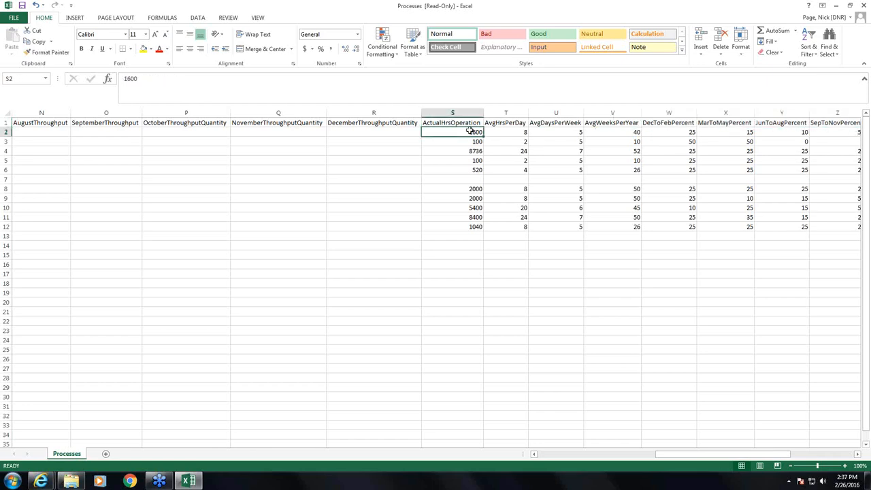
{"action": "key", "text": "Home"}
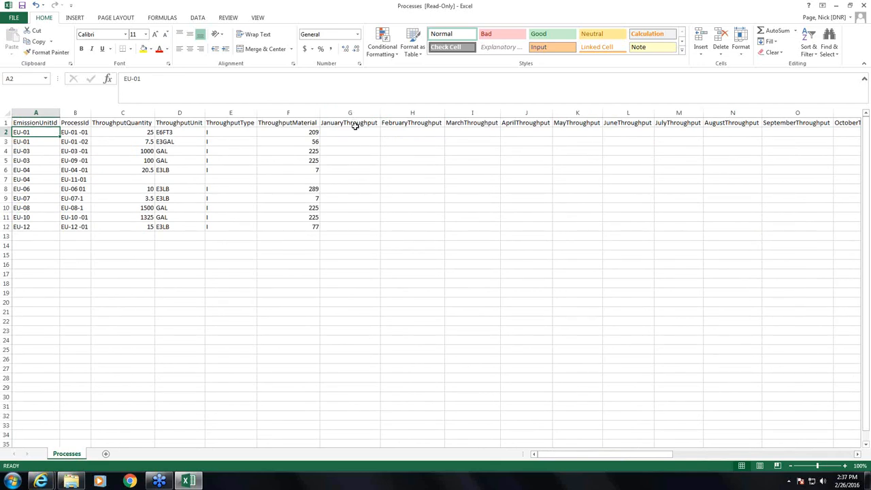
{"action": "left_click", "coordinate": [356, 130]}
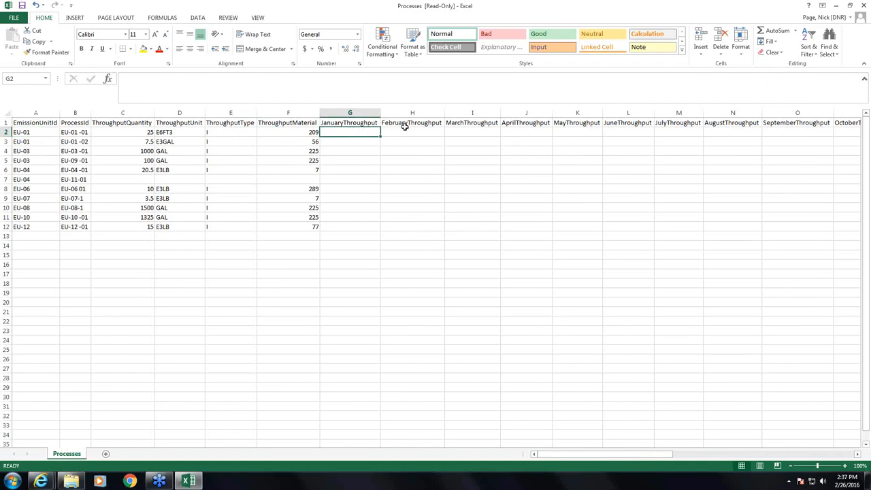
{"action": "key", "text": "Right"}
{"action": "key", "text": "Right"}
{"action": "key", "text": "Right"}
{"action": "key", "text": "Right"}
{"action": "key", "text": "Right"}
{"action": "key", "text": "Right"}
{"action": "key", "text": "Right"}
{"action": "key", "text": "Right"}
{"action": "key", "text": "Right"}
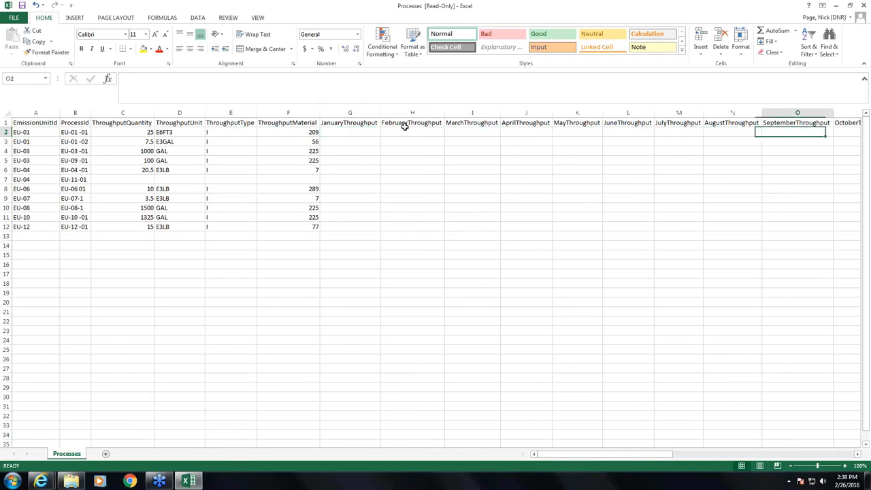
{"action": "key", "text": "Right"}
{"action": "key", "text": "Right"}
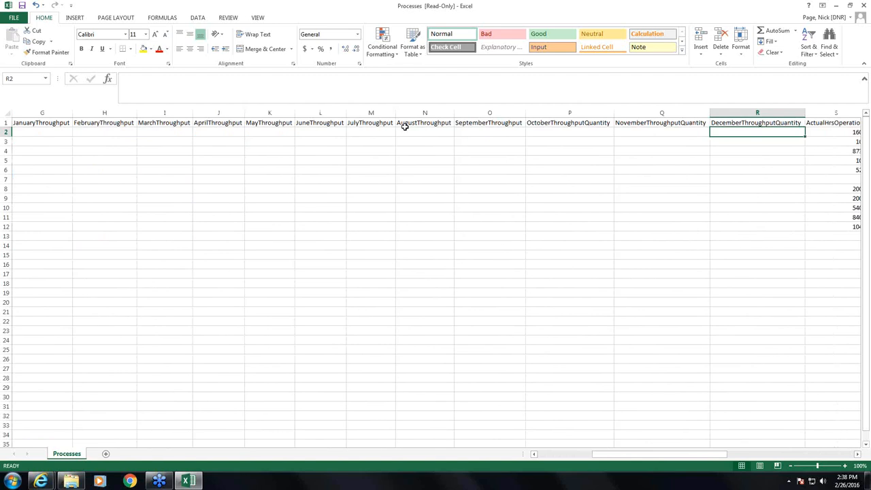
{"action": "key", "text": "Right"}
{"action": "key", "text": "Right"}
{"action": "key", "text": "Right"}
{"action": "key", "text": "Right"}
{"action": "key", "text": "Right"}
{"action": "key", "text": "Right"}
{"action": "key", "text": "Right"}
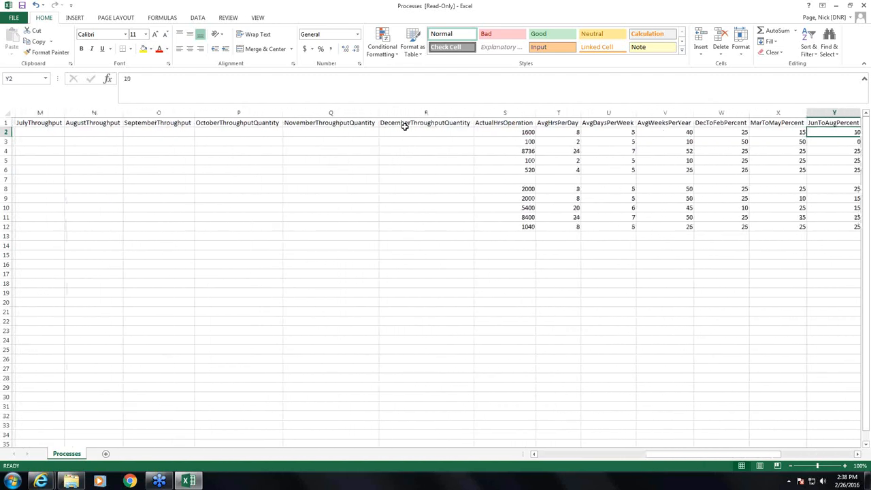
{"action": "key", "text": "Right"}
{"action": "key", "text": "Right"}
{"action": "key", "text": "Right"}
{"action": "key", "text": "Right"}
{"action": "key", "text": "Right"}
{"action": "key", "text": "Right"}
{"action": "key", "text": "Right"}
{"action": "key", "text": "Right"}
{"action": "key", "text": "Right"}
{"action": "key", "text": "Right"}
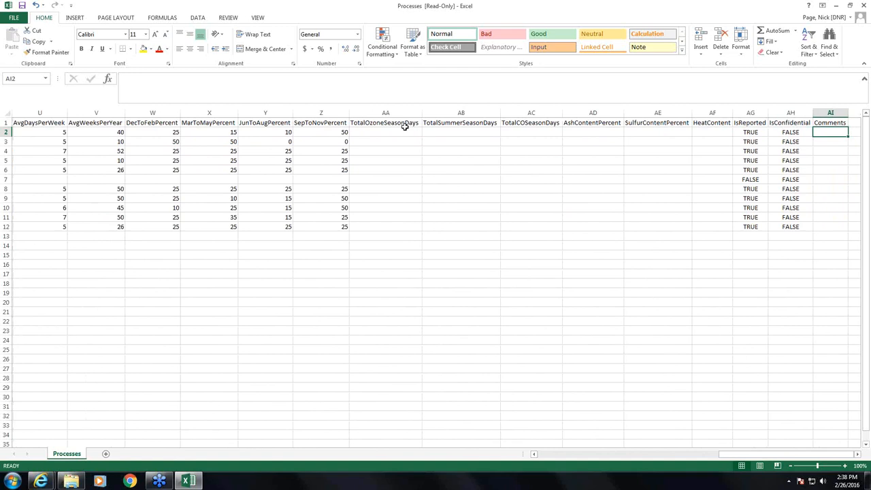
{"action": "key", "text": "Home"}
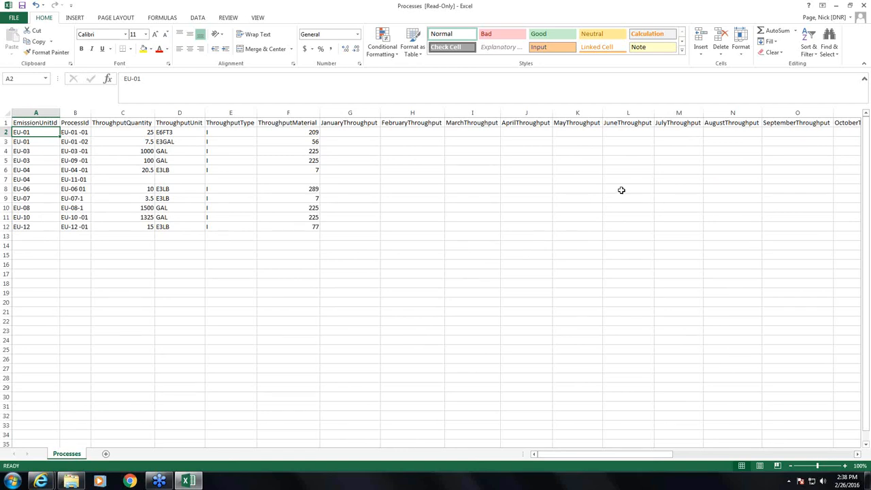
Close the Processes workbook without saving changes
{"action": "left_click", "coordinate": [865, 6]}
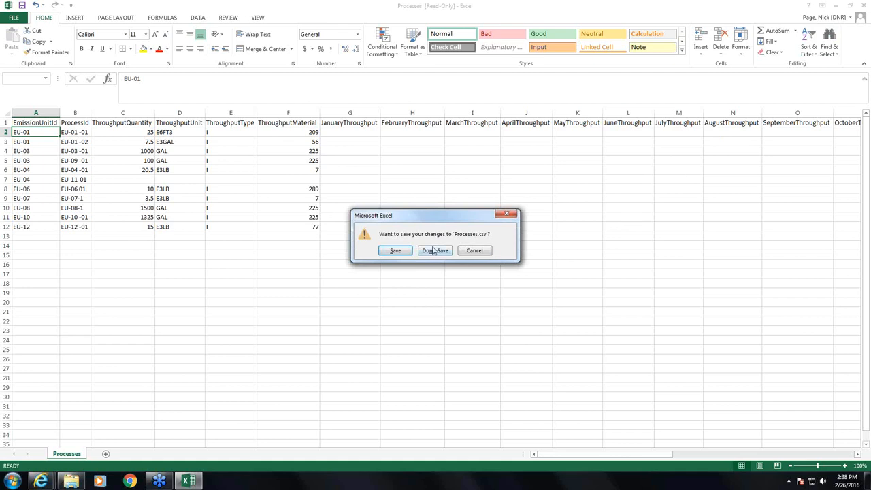
{"action": "left_click", "coordinate": [433, 252]}
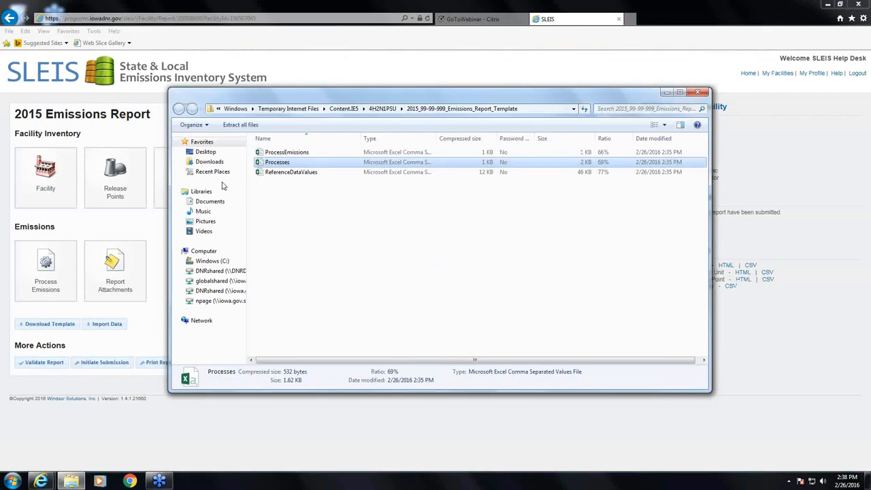
Open ProcessEmissions.csv from the template zip and auto-fit all its columns
{"action": "double_click", "coordinate": [280, 154]}
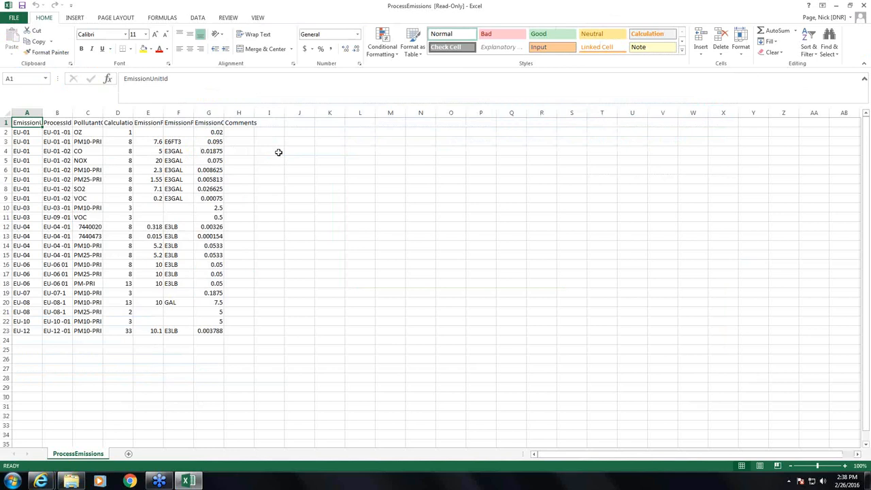
{"action": "left_click", "coordinate": [6, 114]}
{"action": "double_click", "coordinate": [42, 112]}
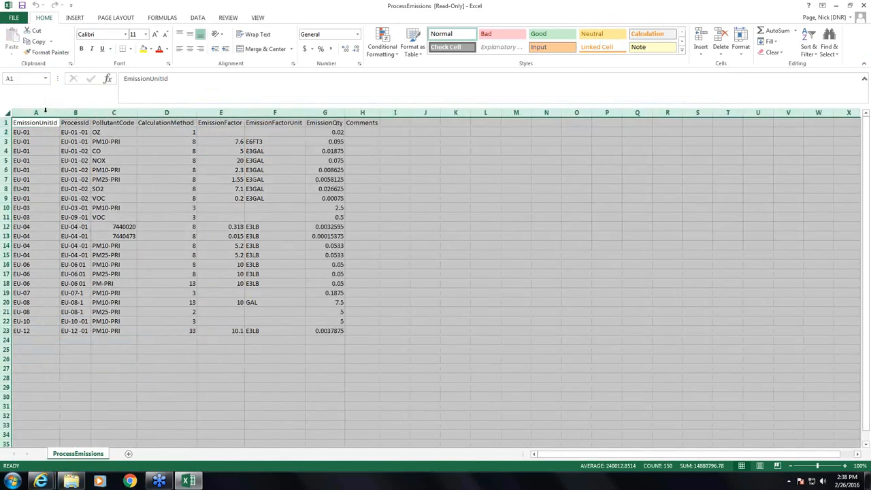
{"action": "left_click", "coordinate": [37, 132]}
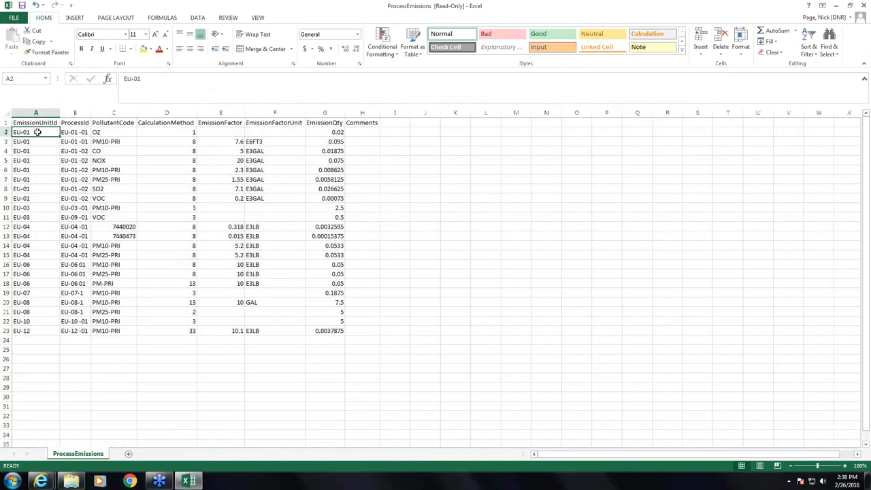
Review the unit and process IDs, CalculationMethod, EmissionFactor and EmissionQty columns
{"action": "left_click_drag", "start_coordinate": [37, 132], "coordinate": [72, 331]}
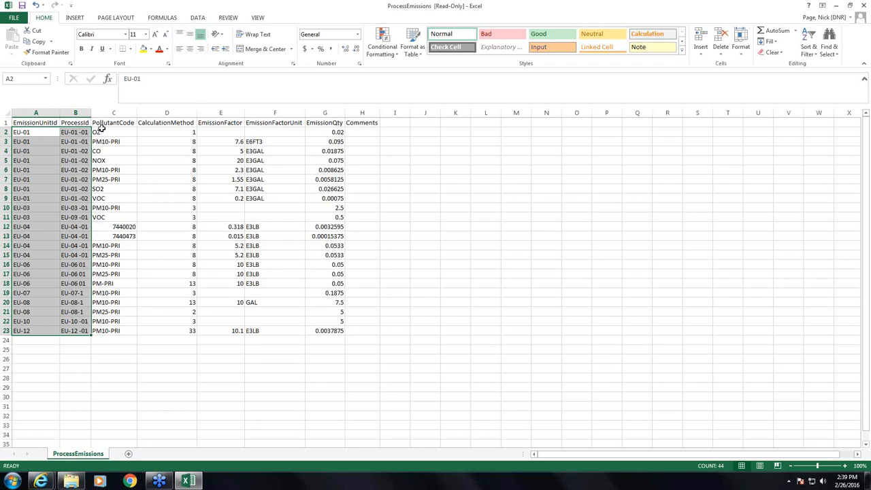
{"action": "left_click", "coordinate": [144, 131]}
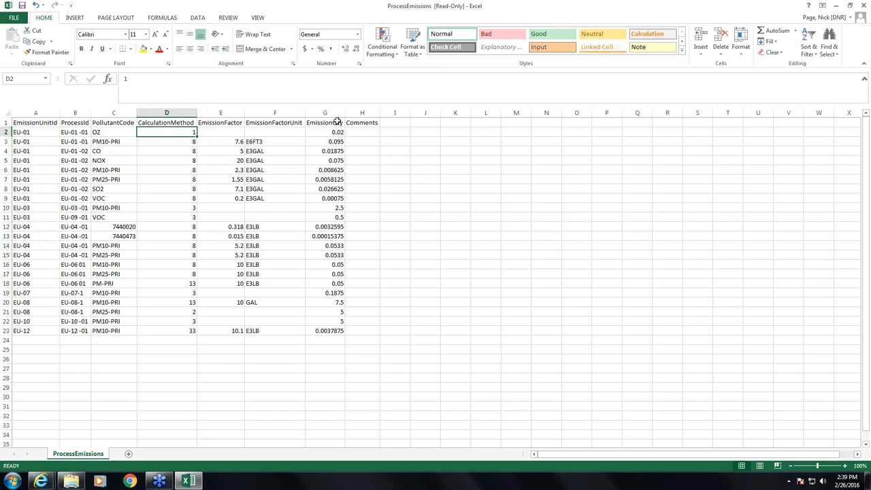
{"action": "left_click_drag", "start_coordinate": [231, 123], "coordinate": [321, 123]}
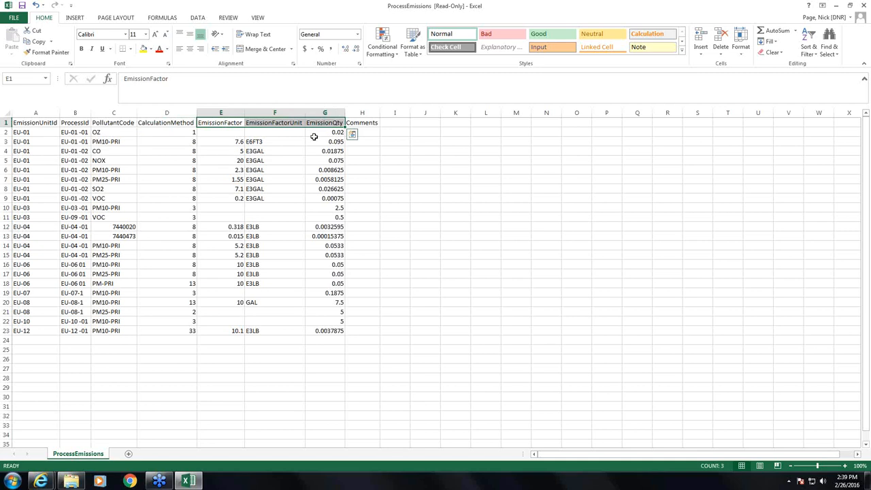
{"action": "left_click_drag", "start_coordinate": [316, 132], "coordinate": [333, 330]}
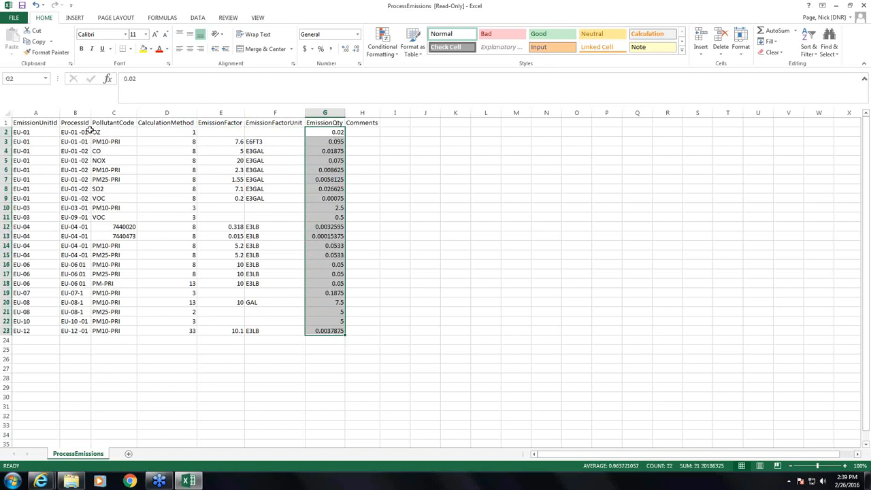
{"action": "left_click", "coordinate": [25, 131]}
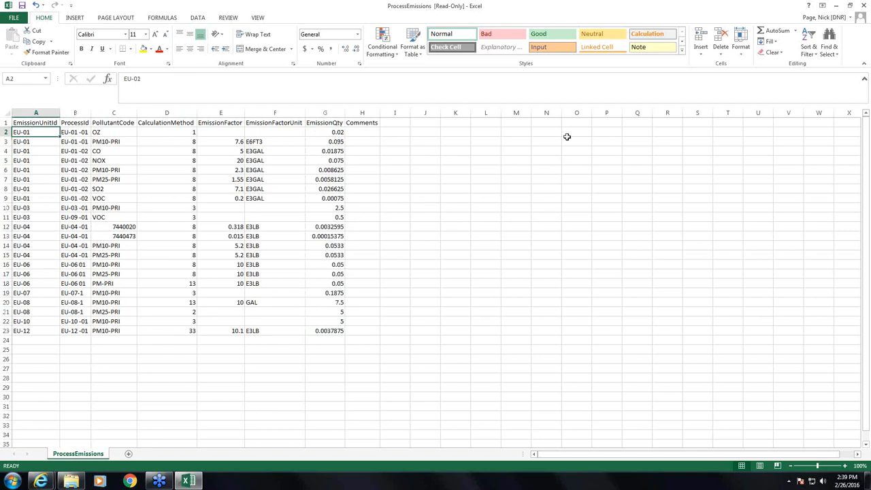
Close ProcessEmissions without saving and close the template zip folder window
{"action": "left_click", "coordinate": [865, 6]}
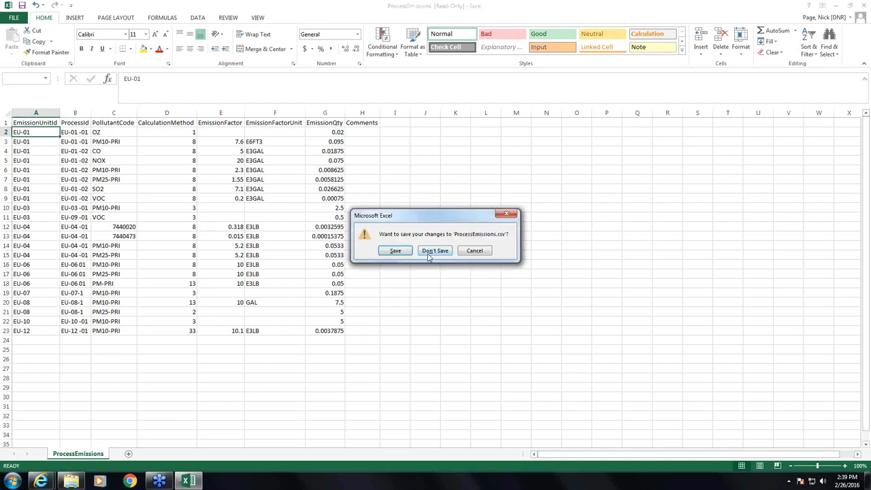
{"action": "left_click", "coordinate": [430, 251]}
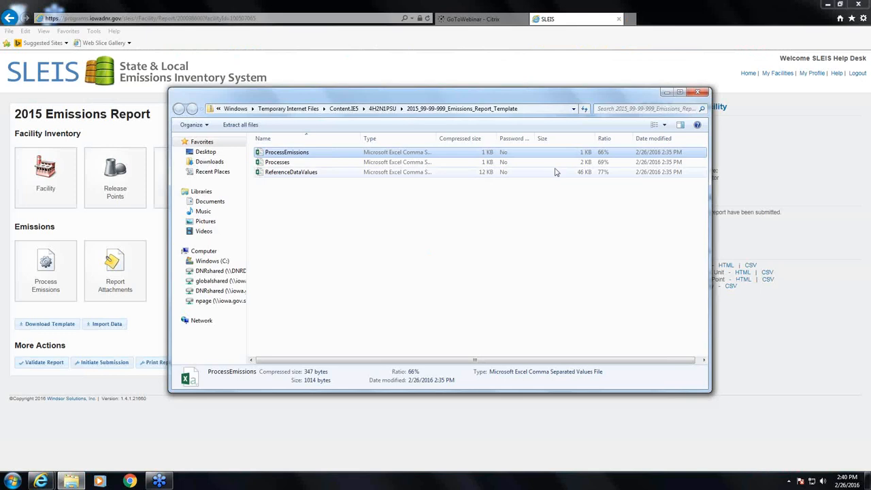
{"action": "left_click", "coordinate": [698, 92]}
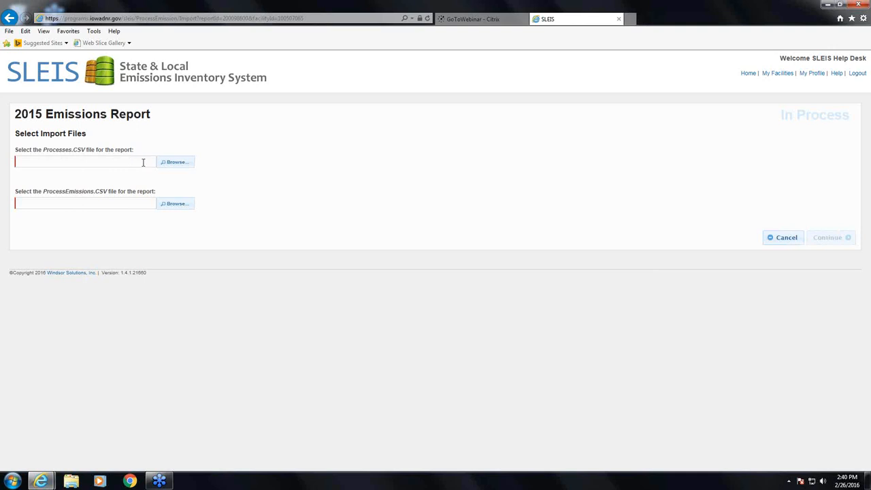
Cancel the Select Import Files page without choosing Processes.CSV or ProcessEmissions.CSV
{"action": "left_click", "coordinate": [783, 237]}
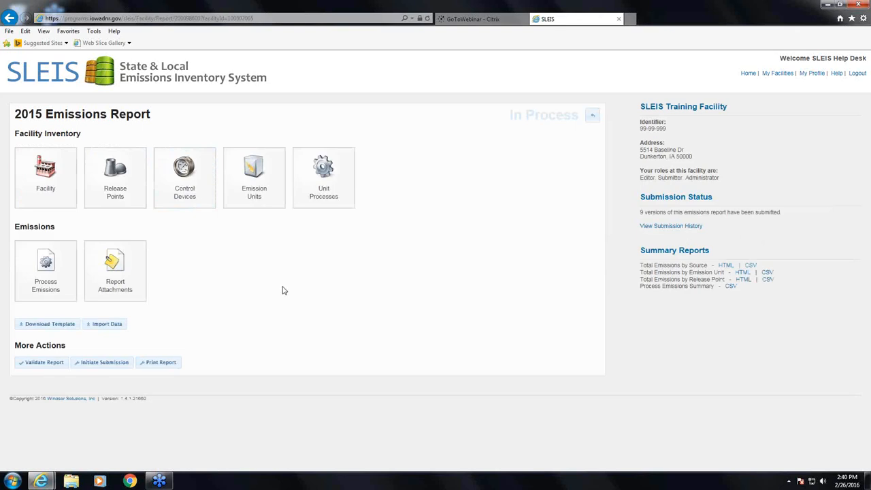